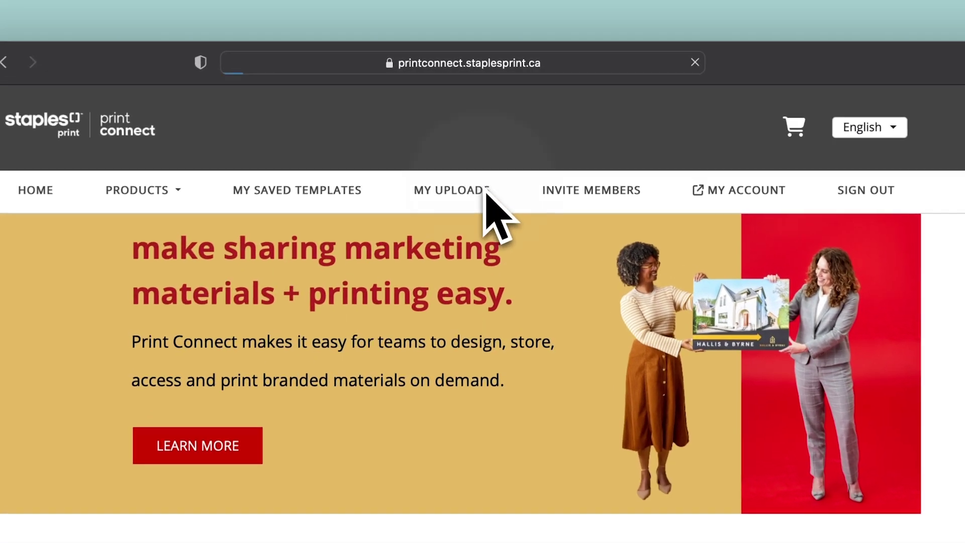
Go to My Uploads to view the two house photos and logo card already uploaded.
{"action": "left_click", "coordinate": [494, 133]}
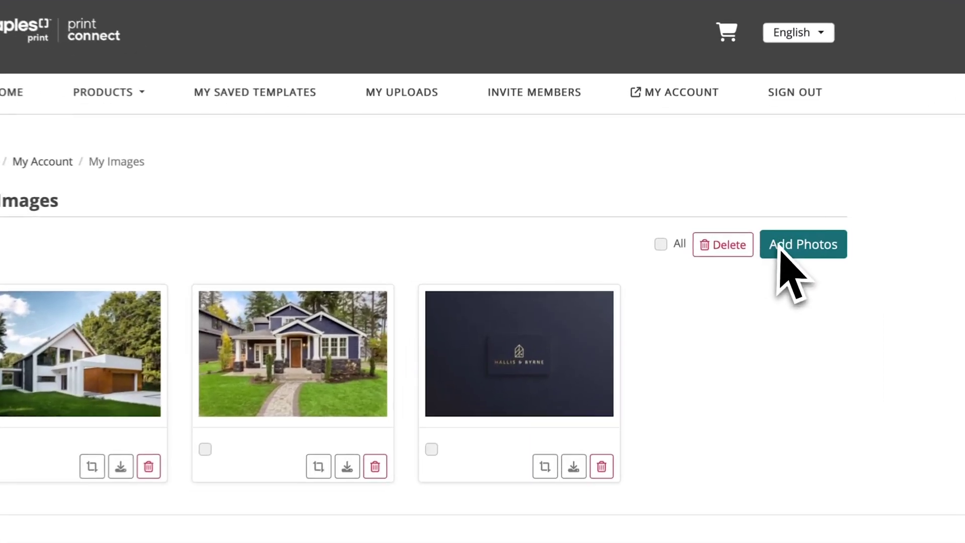
Open the Add Photos upload dialog from above the image grid.
{"action": "left_click", "coordinate": [726, 233]}
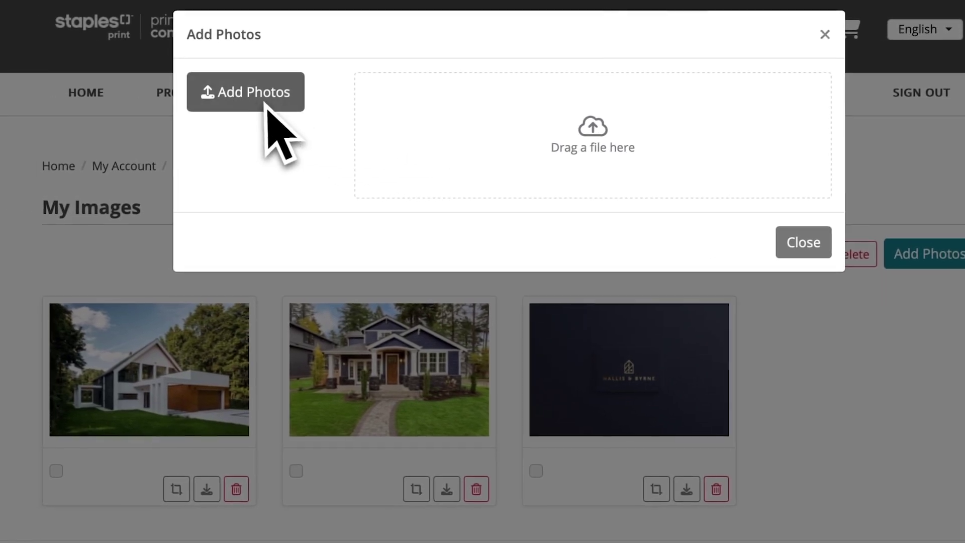
Upload Golden_Arrow, HB-logo, House01, House02, Texture01 and Texture02 from the Assets folder.
{"action": "left_click", "coordinate": [249, 96]}
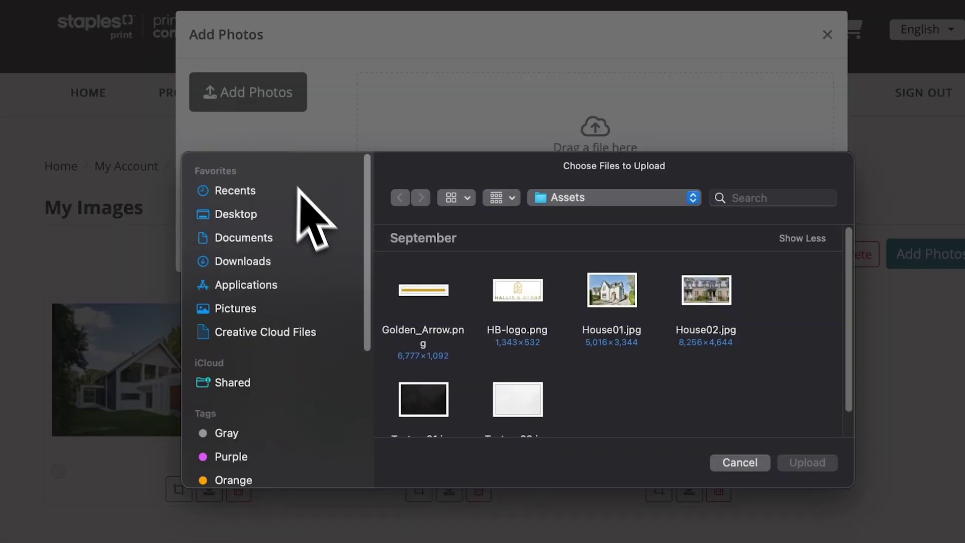
{"action": "mouse_move", "coordinate": [381, 292]}
{"action": "left_mouse_down"}
{"action": "mouse_move", "coordinate": [618, 302]}
{"action": "mouse_move", "coordinate": [457, 339]}
{"action": "left_mouse_up"}
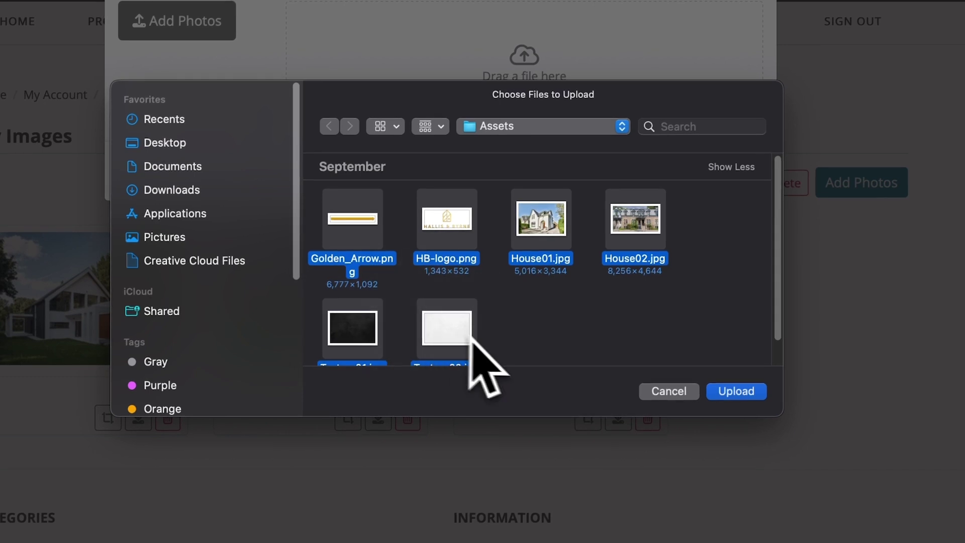
{"action": "left_click", "coordinate": [736, 390]}
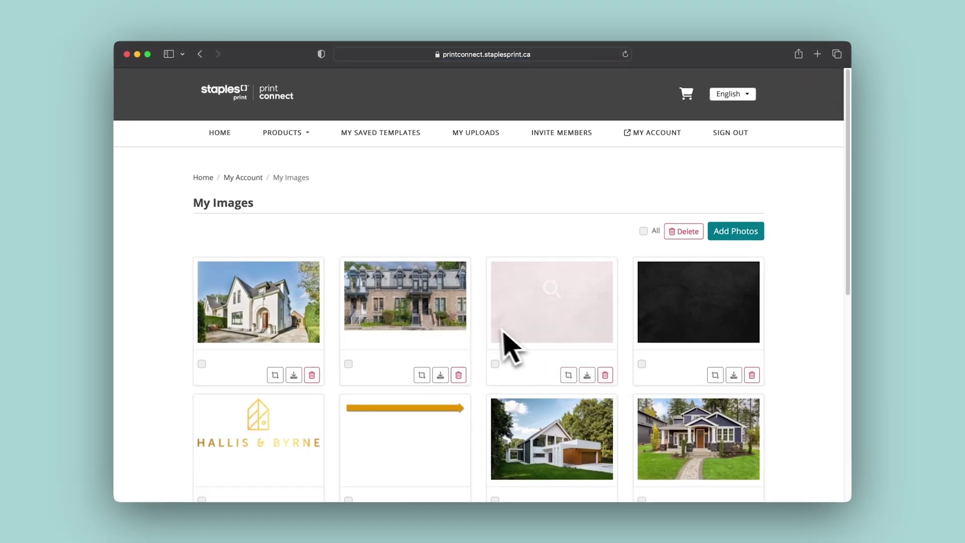
{"action": "left_click", "coordinate": [452, 316]}
{"action": "key", "text": "Escape"}
{"action": "left_click", "coordinate": [283, 309]}
{"action": "key", "text": "Escape"}
{"action": "scroll", "coordinate": [290, 326], "scroll_direction": "down", "scroll_amount": 3}
{"action": "scroll", "coordinate": [290, 326], "scroll_direction": "down", "scroll_amount": 2}
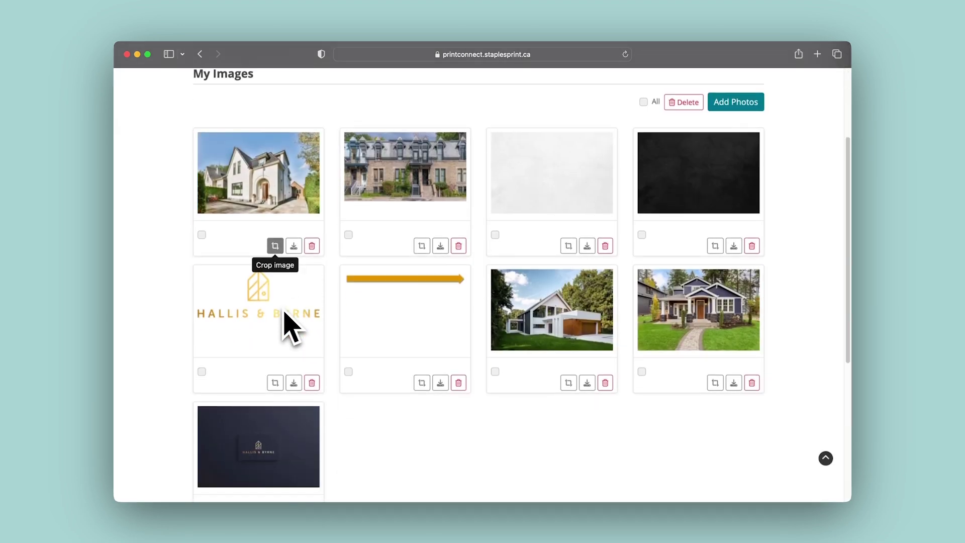
{"action": "left_click", "coordinate": [285, 311]}
{"action": "key", "text": "Escape"}
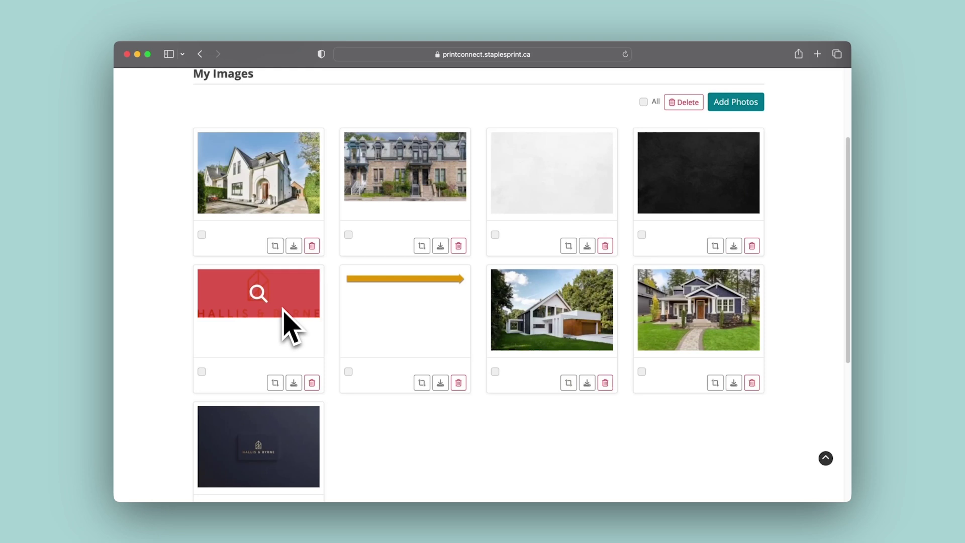
{"action": "scroll", "coordinate": [285, 311], "scroll_direction": "down", "scroll_amount": 1}
{"action": "left_click", "coordinate": [278, 390]}
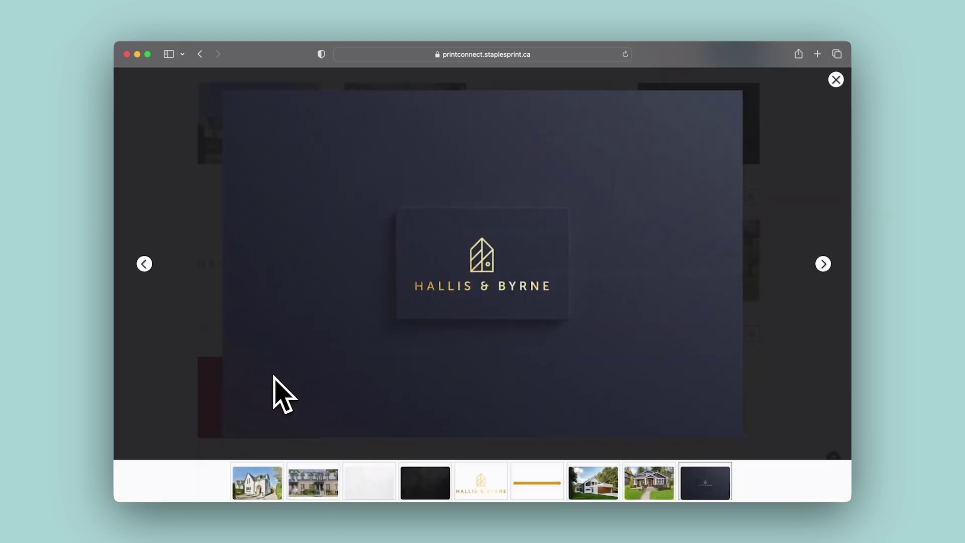
{"action": "key", "text": "Escape"}
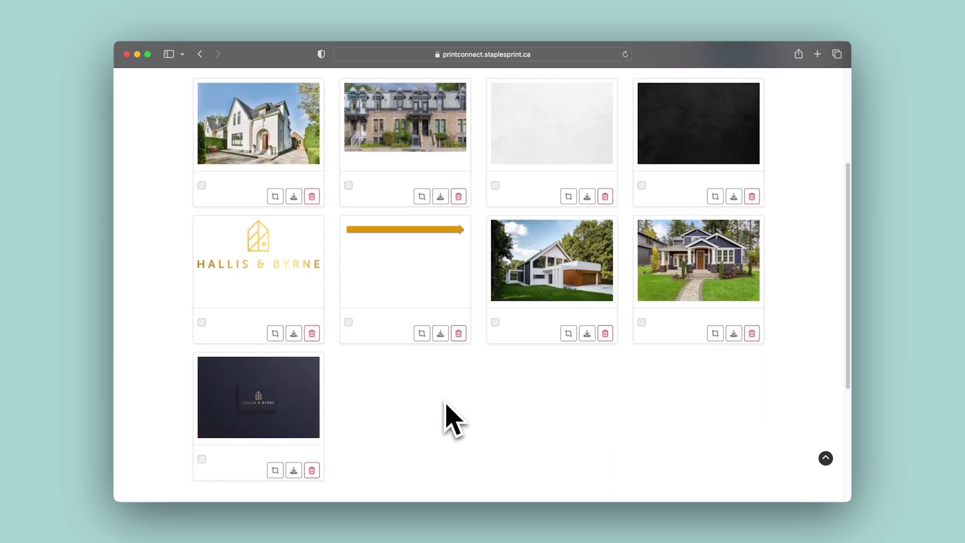